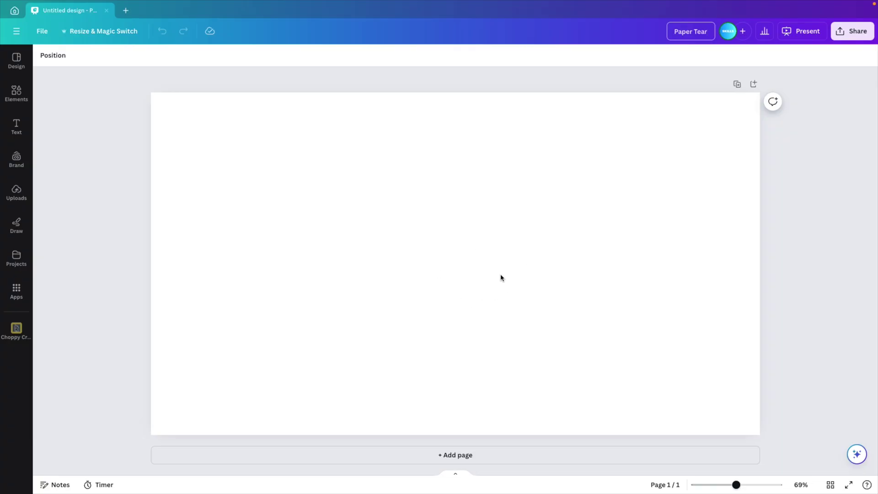
Commit 'Paper Tear' as the title of the blank landscape design.
click(500, 277)
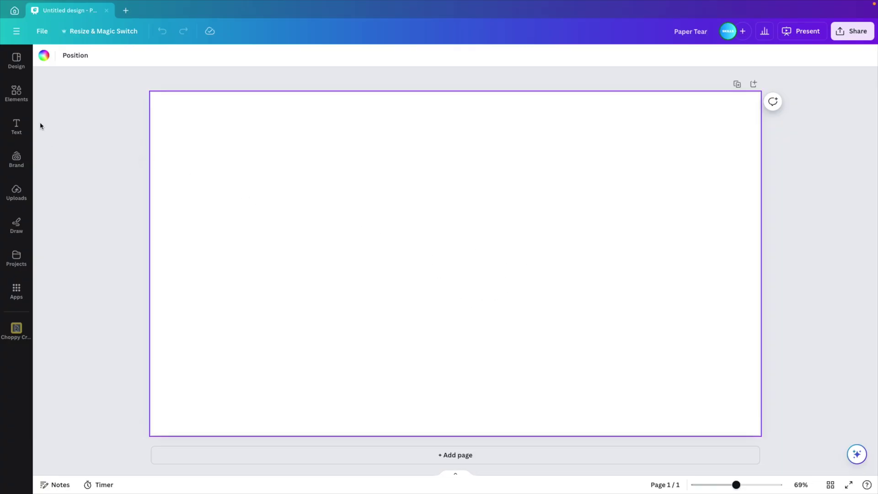
Search the Elements library for 'portrait' and filter the results to Photos.
click(16, 94)
click(92, 61)
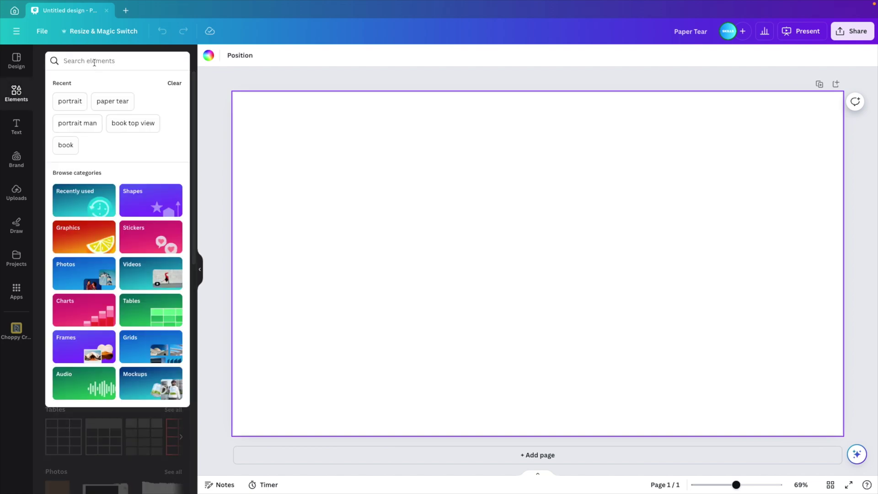
text(portrait)
key(Return)
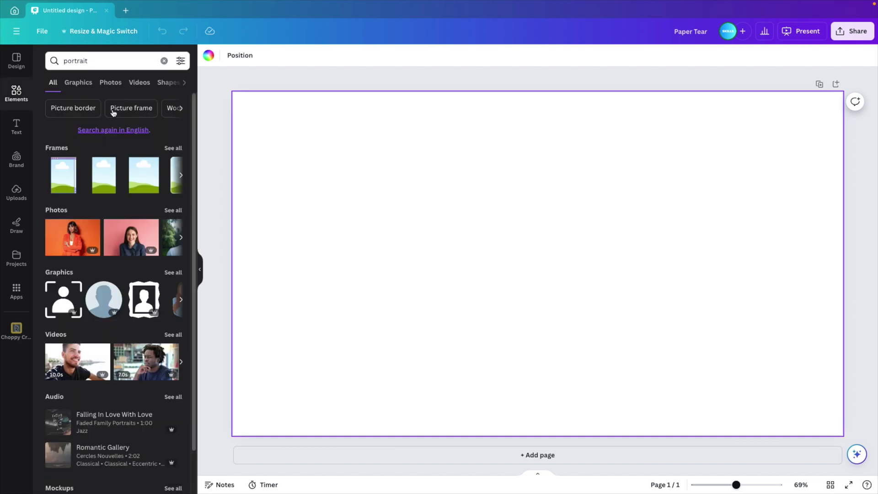
click(173, 211)
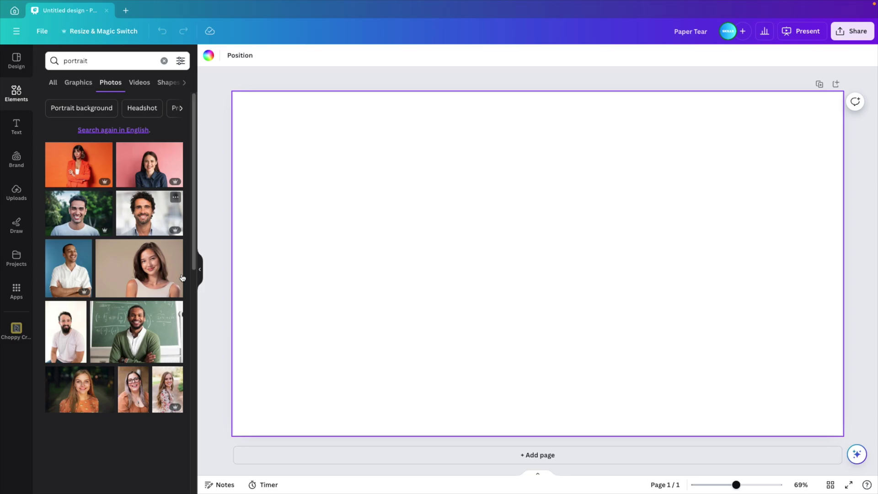
mouse_move(79, 165)
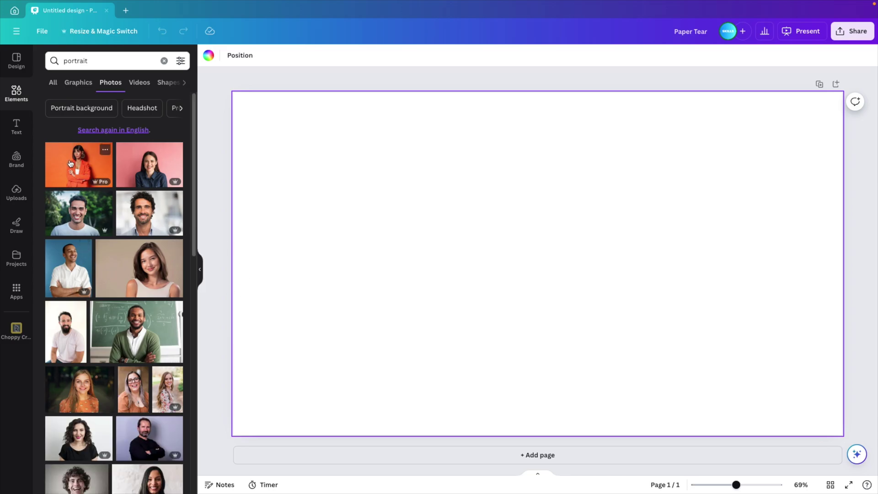
Place the orange-blazer portrait, enlarged and shifted so her face and shoulders fill the page.
drag(69, 167, 239, 197)
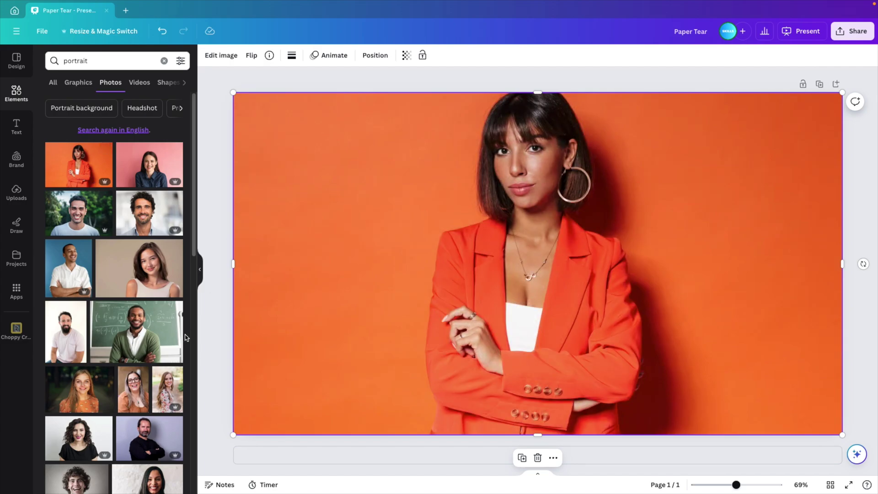
scroll(494, 306, down, 3)
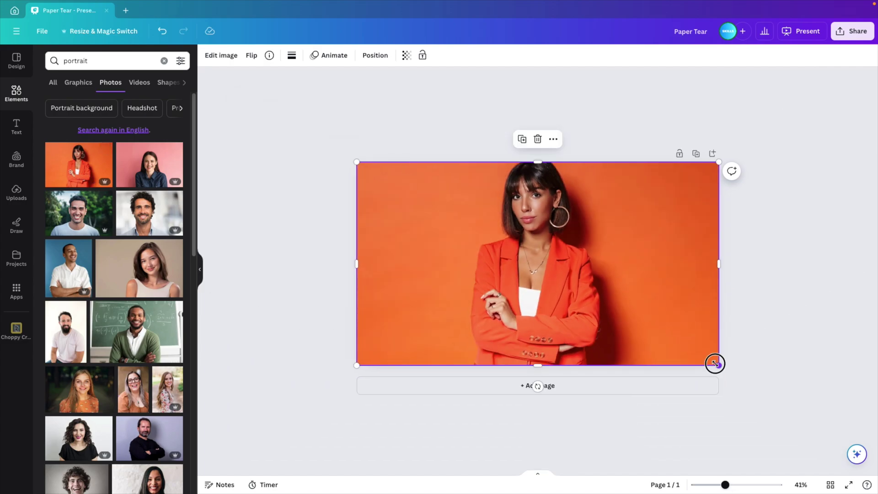
drag(718, 364, 824, 421)
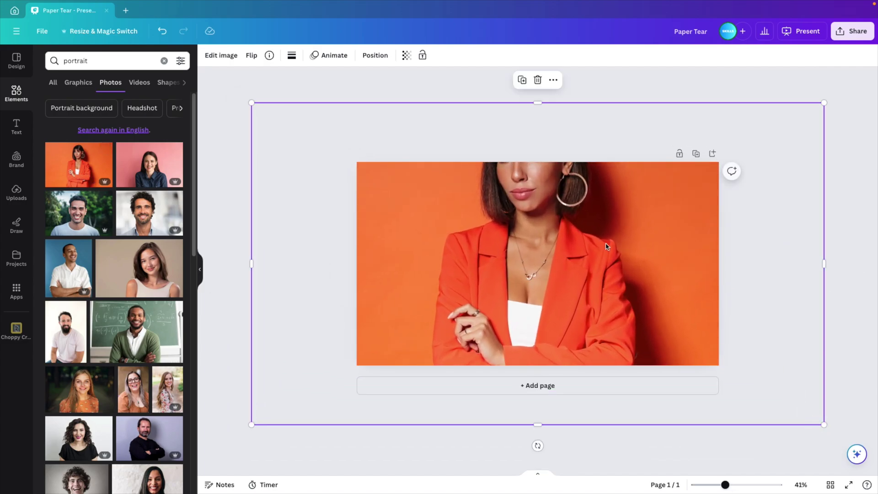
drag(614, 244, 614, 293)
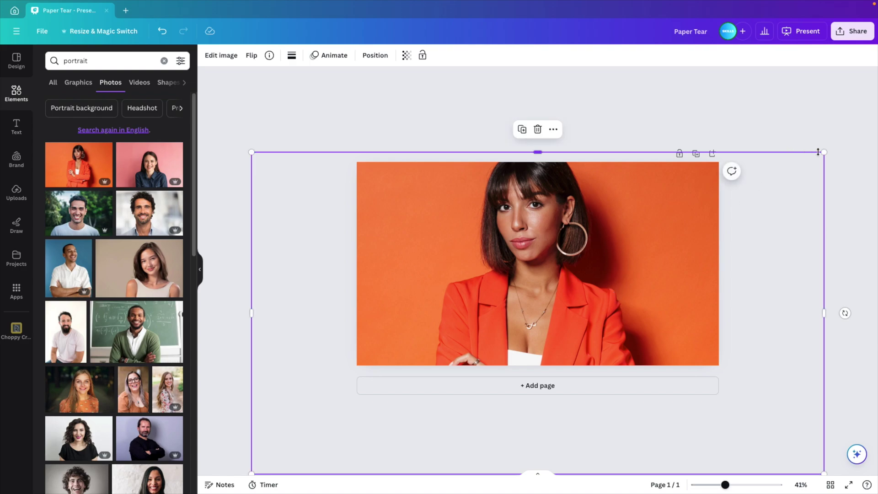
drag(818, 152, 794, 170)
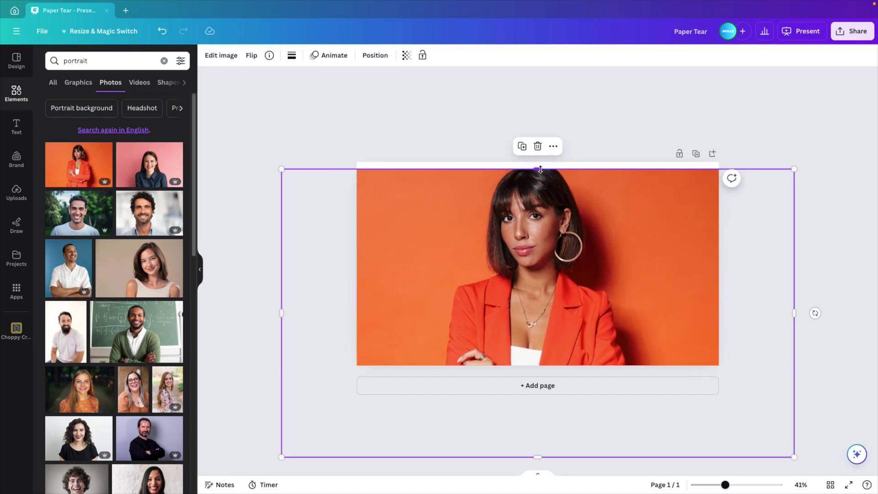
drag(540, 169, 543, 160)
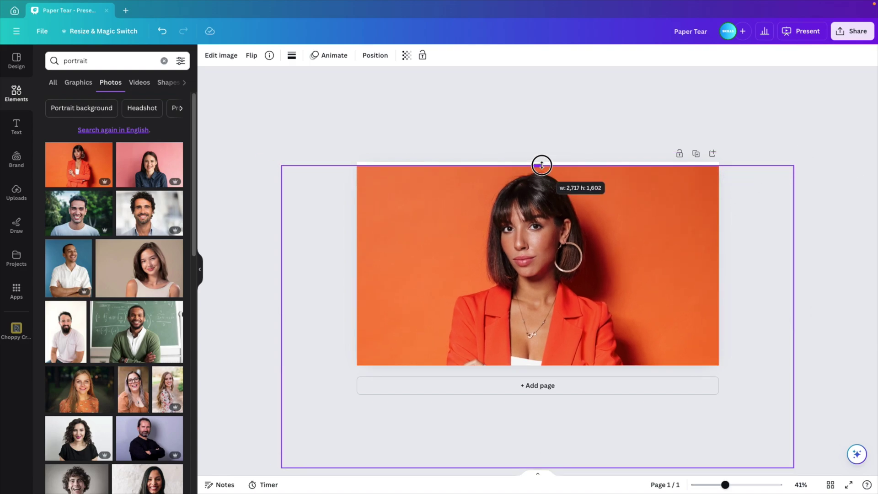
click(568, 136)
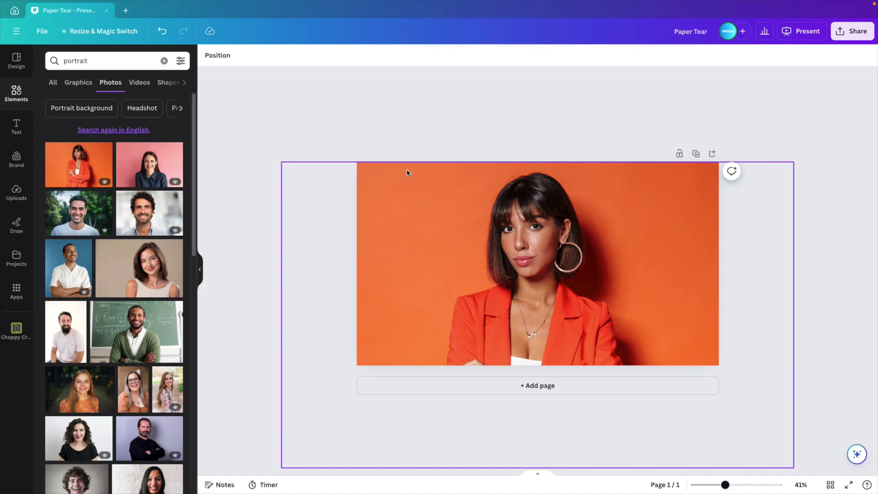
Search Elements for 'paper tear' and filter the results to torn-paper Frames.
click(92, 61)
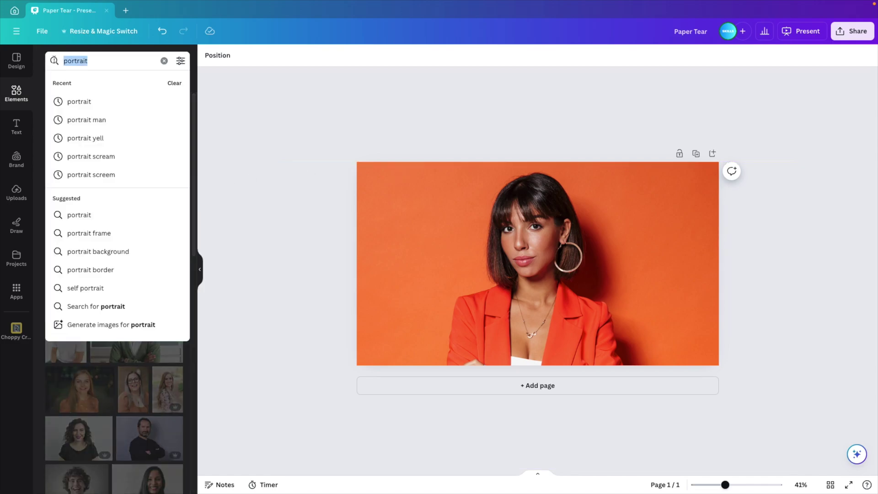
text(paper tear)
key(Return)
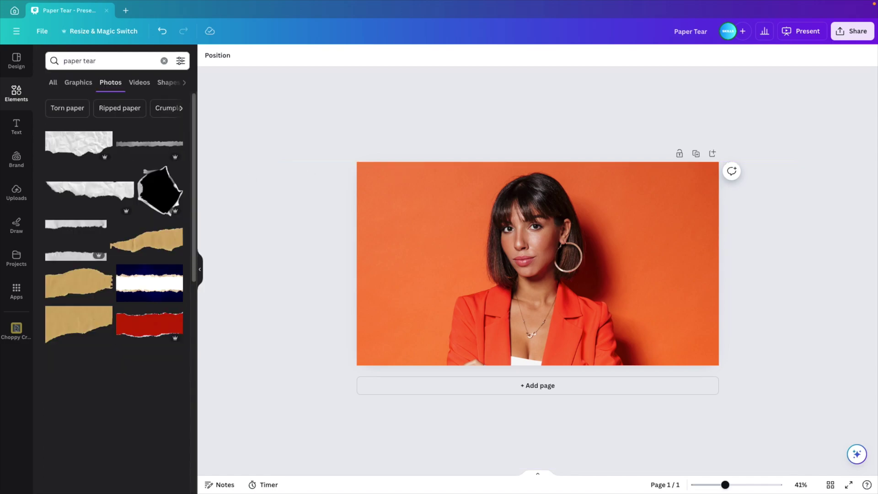
click(54, 83)
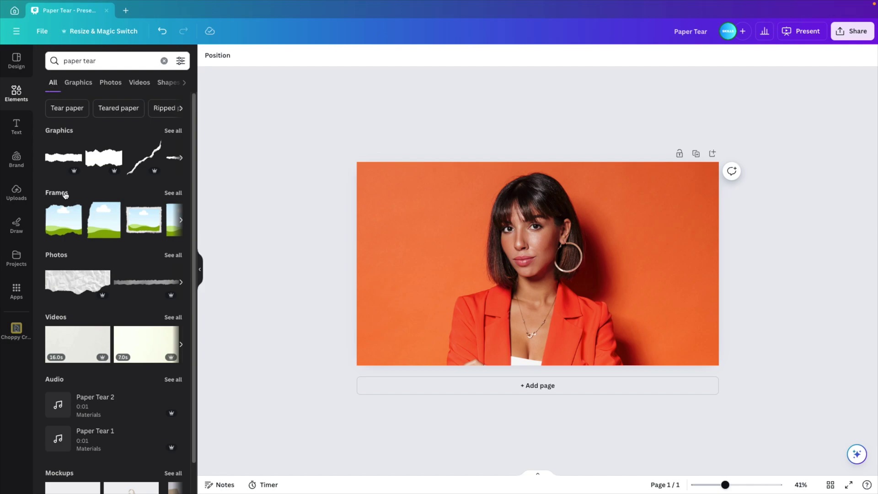
click(173, 194)
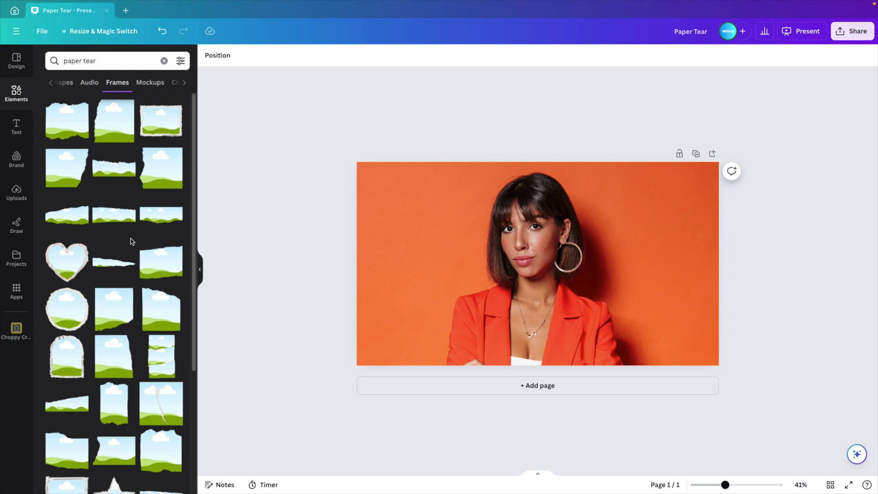
Add a torn-paper frame, stretched edge to edge and slimmed into a strip at eye level.
click(73, 224)
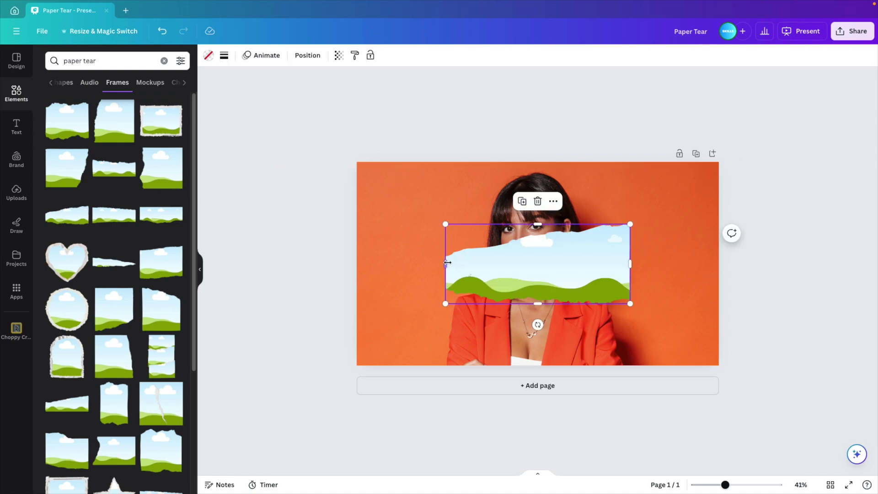
drag(447, 262, 357, 263)
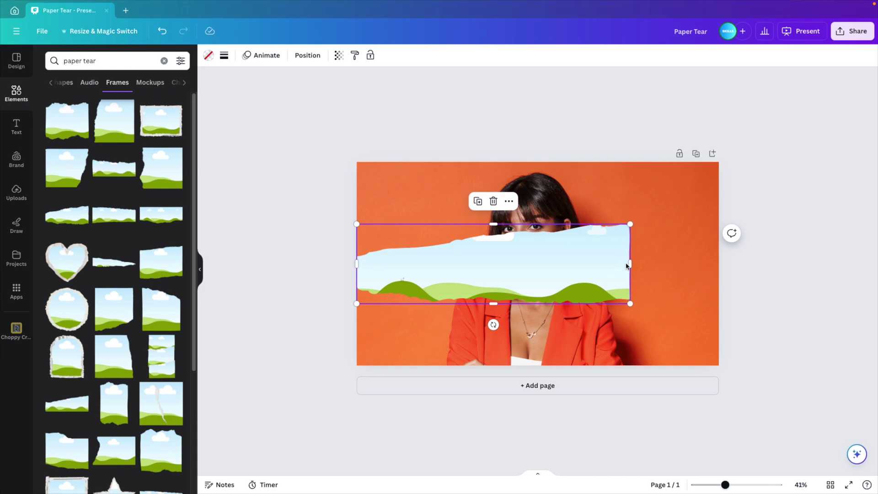
drag(629, 264, 719, 264)
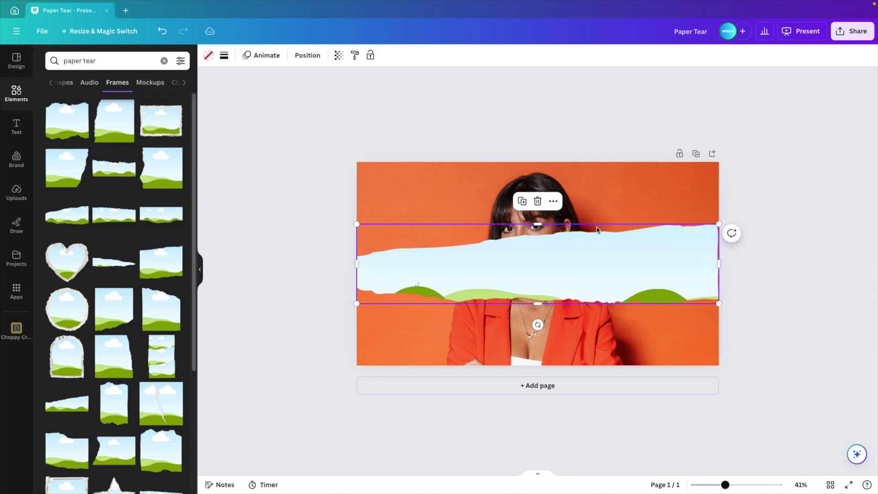
mouse_move(537, 225)
mouse_down()
mouse_move(537, 246)
mouse_move(547, 234)
mouse_move(534, 245)
mouse_up()
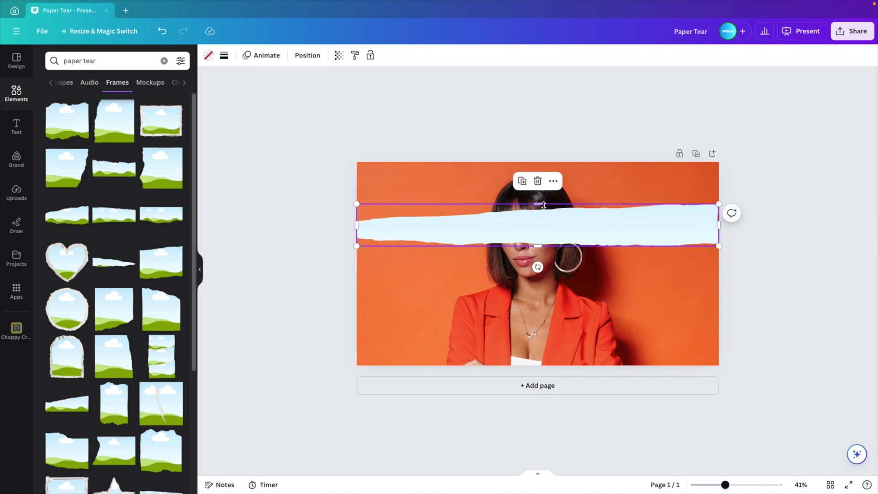
drag(541, 203, 542, 246)
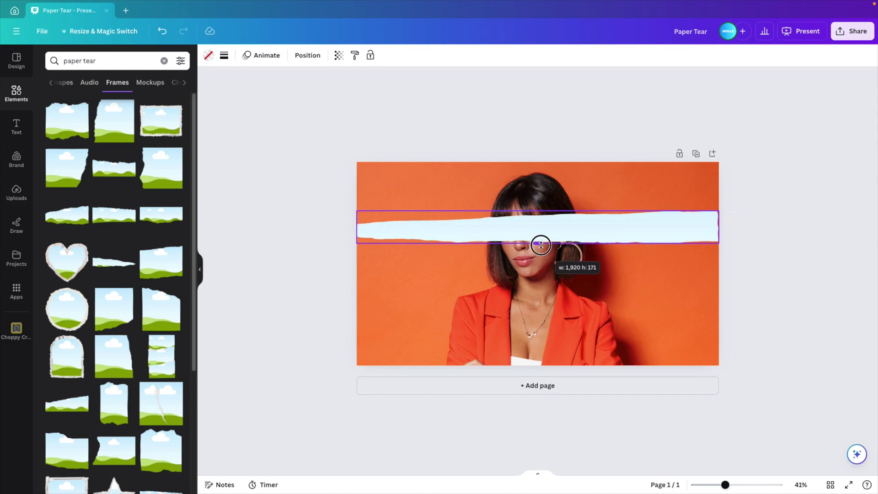
drag(719, 227, 724, 227)
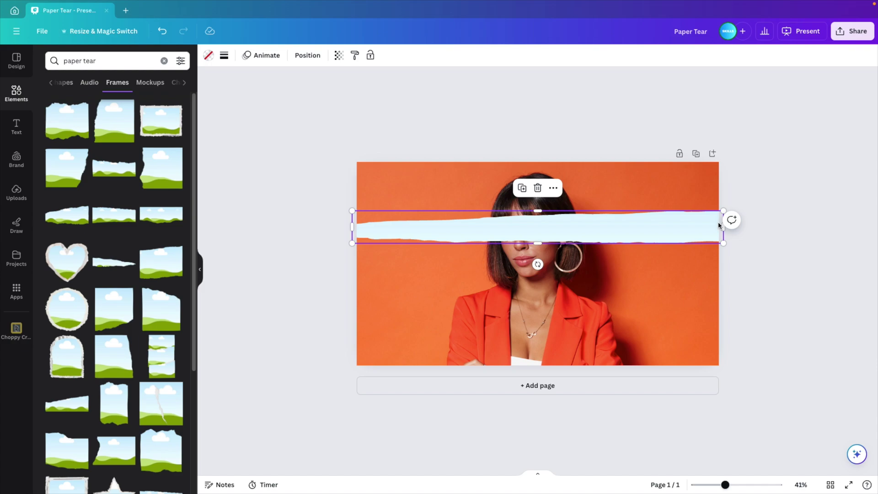
click(316, 172)
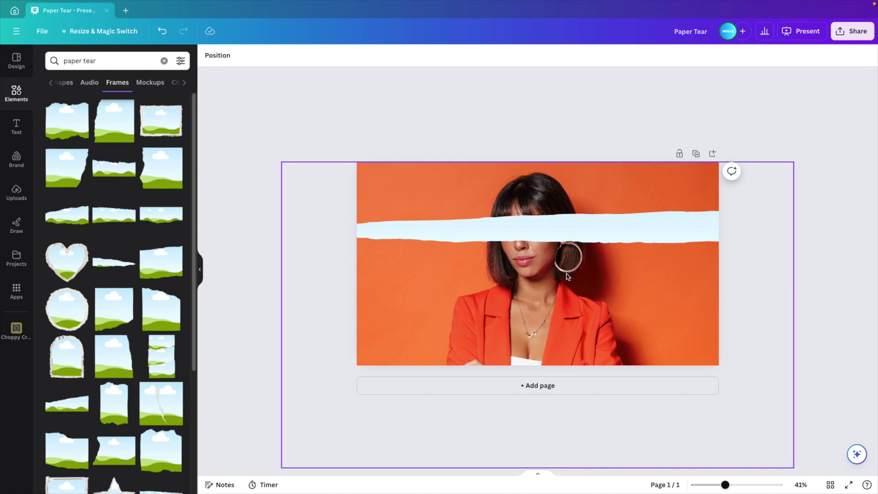
Drop a copy of the orange portrait photo into the torn-paper strip frame.
click(575, 302)
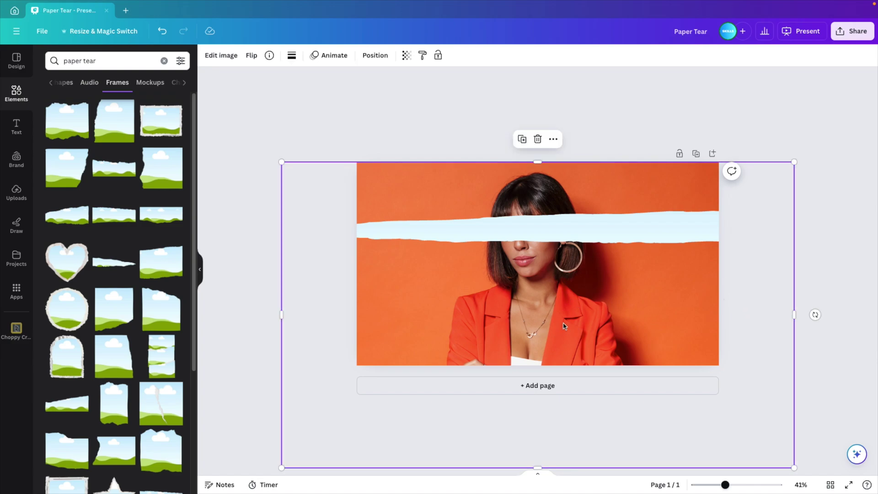
drag(563, 325, 564, 326)
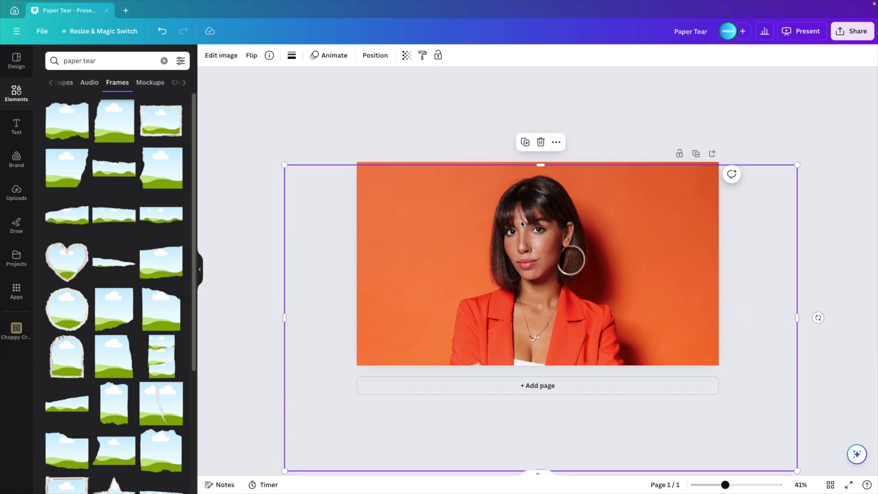
mouse_move(527, 220)
mouse_down()
mouse_move(555, 234)
mouse_move(543, 234)
mouse_up()
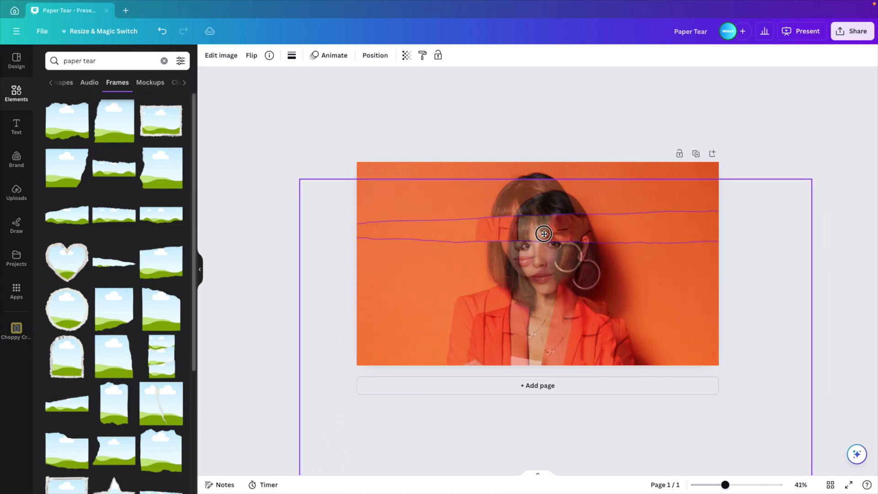
drag(544, 234, 544, 236)
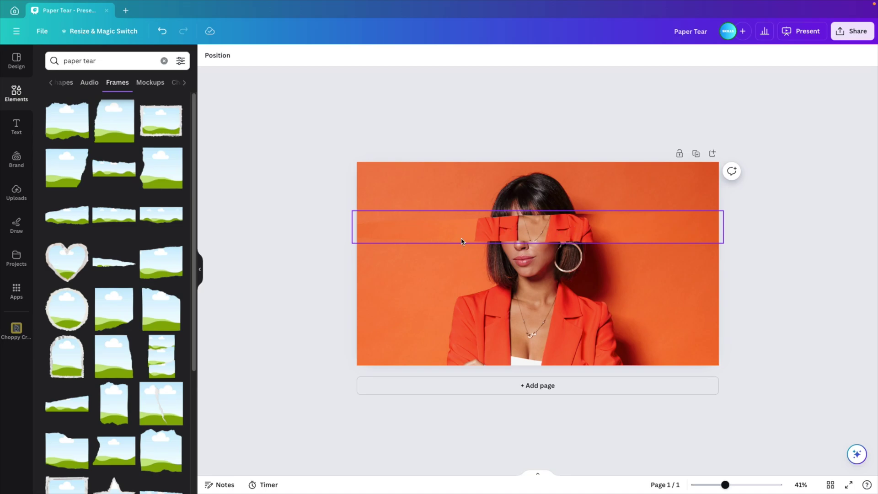
click(558, 232)
In the strip's crop mode, roughly enlarge and position the photo inside it.
double_click(554, 229)
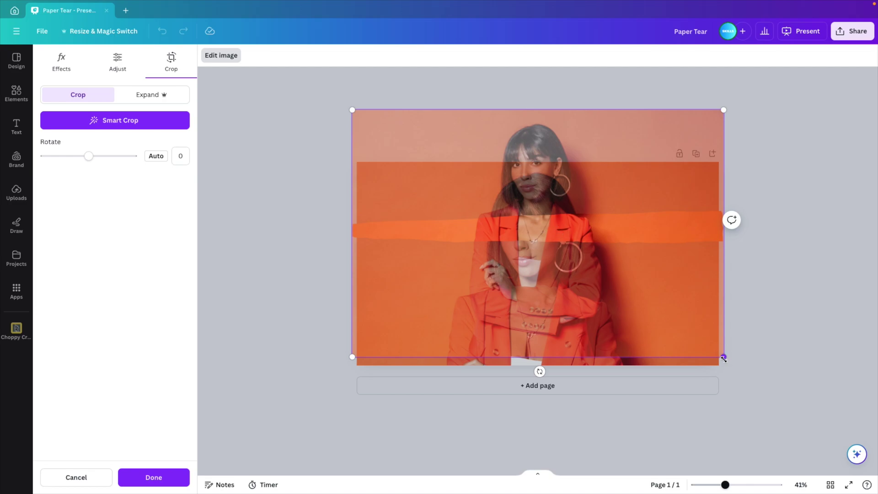
drag(724, 357, 875, 474)
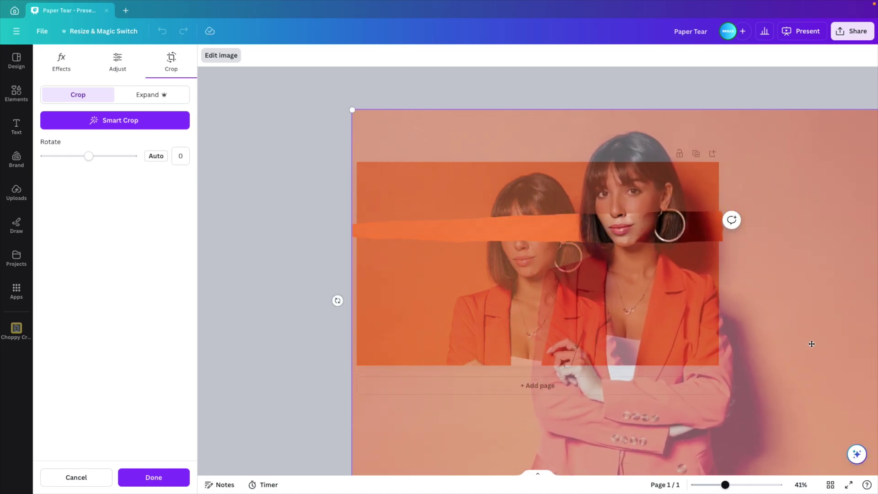
drag(812, 344, 694, 371)
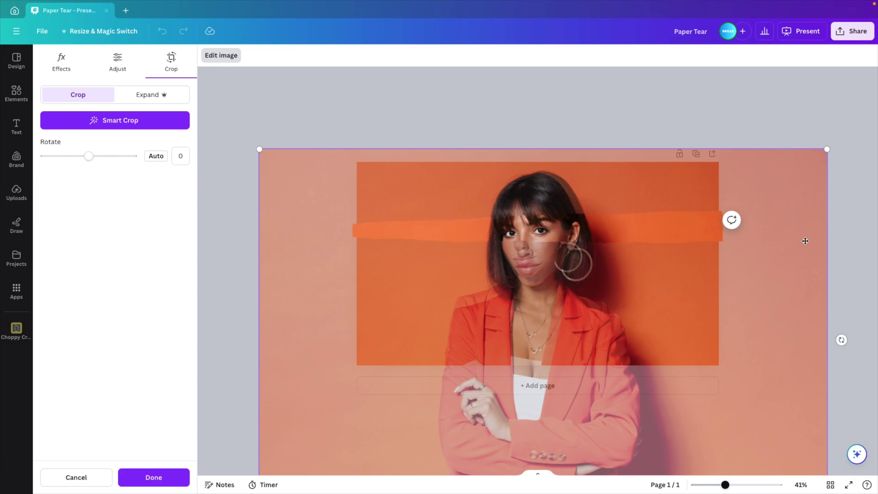
drag(826, 149, 796, 159)
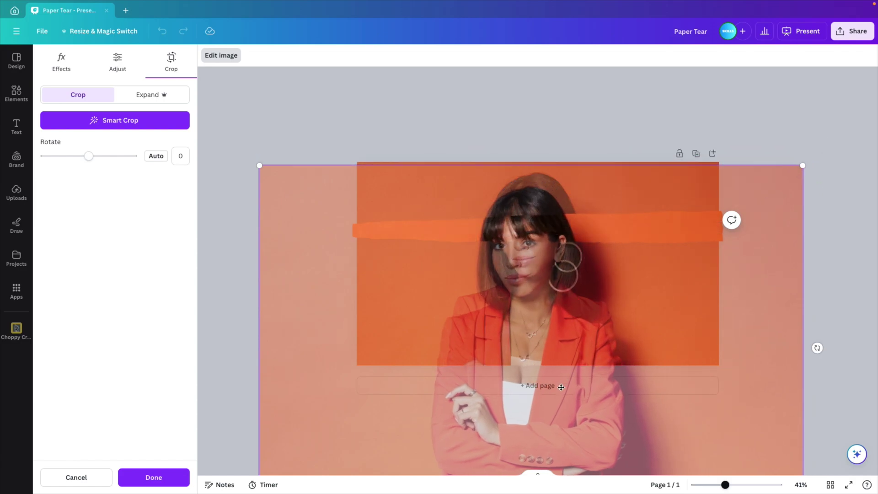
drag(563, 386, 570, 367)
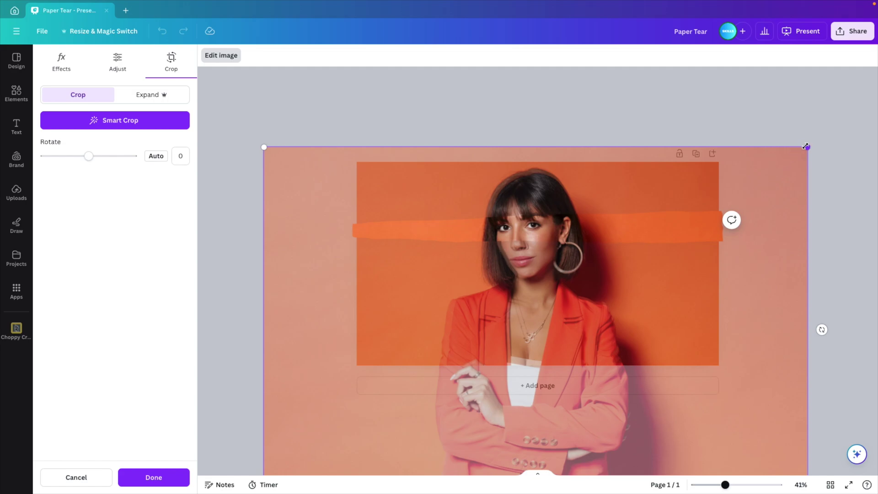
Fine-tune the strip photo's size and position until her eyes match the portrait beneath.
drag(806, 147, 801, 149)
drag(604, 313, 607, 311)
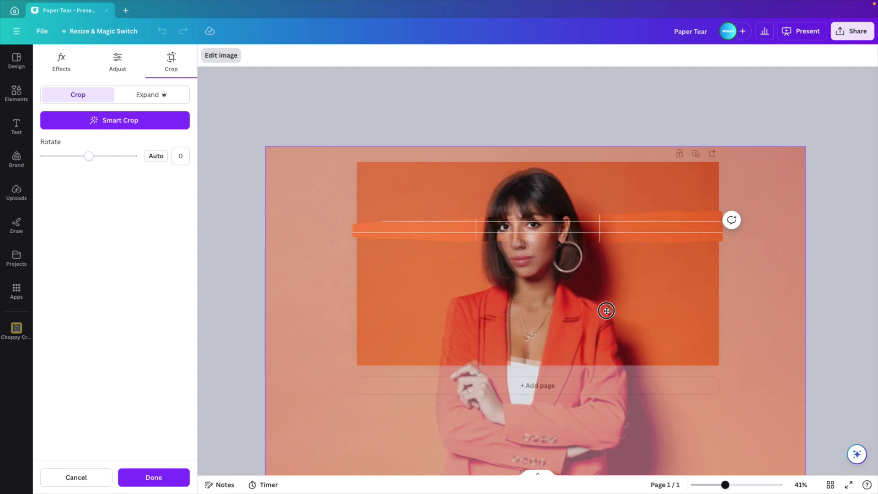
drag(805, 146, 800, 148)
drag(657, 286, 658, 285)
drag(804, 148, 800, 151)
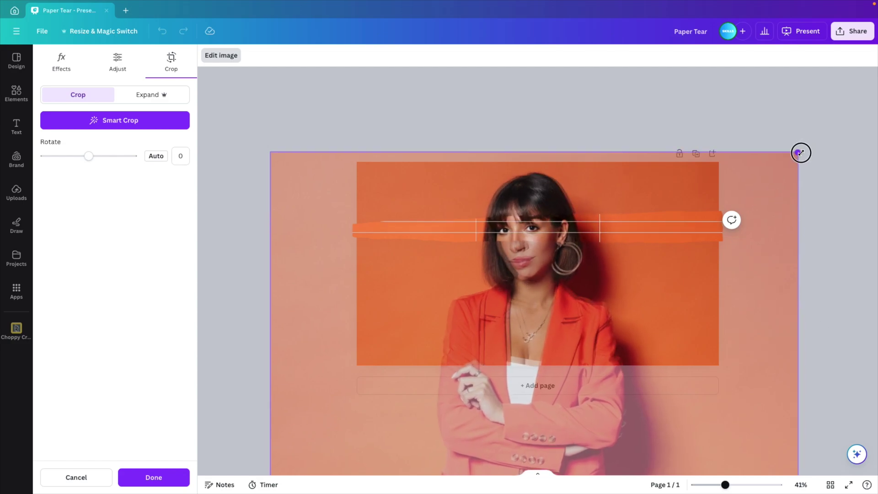
drag(637, 286, 644, 281)
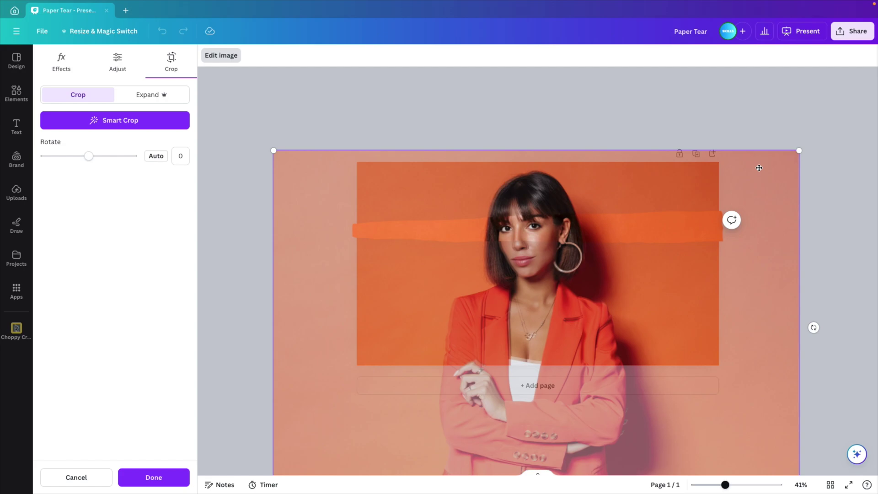
drag(800, 150, 798, 154)
drag(619, 262, 623, 268)
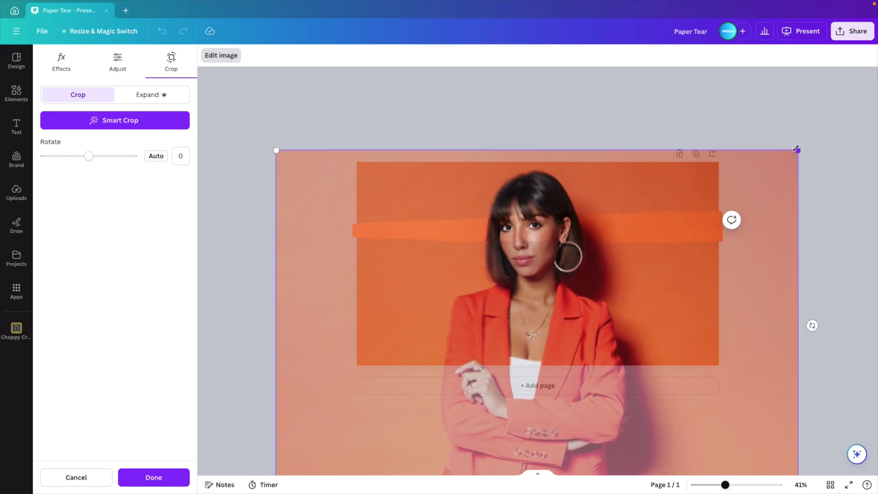
drag(797, 149, 794, 151)
drag(590, 305, 589, 305)
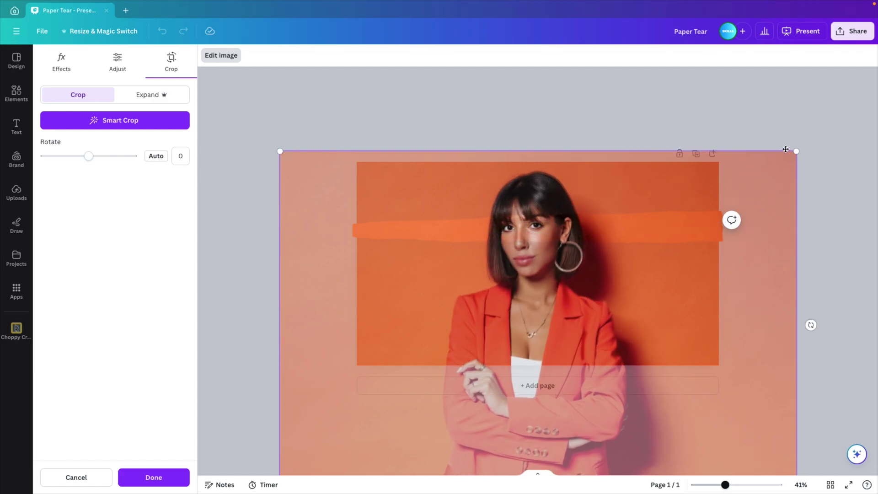
drag(647, 283, 649, 282)
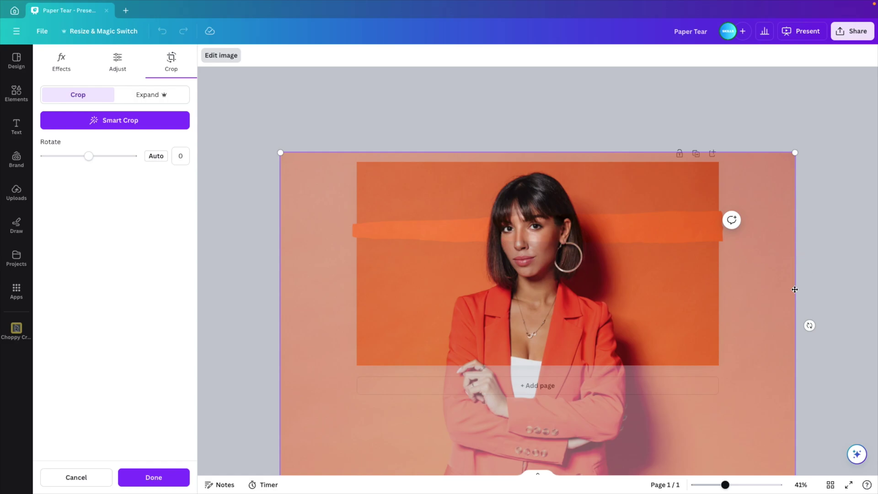
Apply the strip crop, undo a trial move lower, and show the strip's image effects.
click(161, 476)
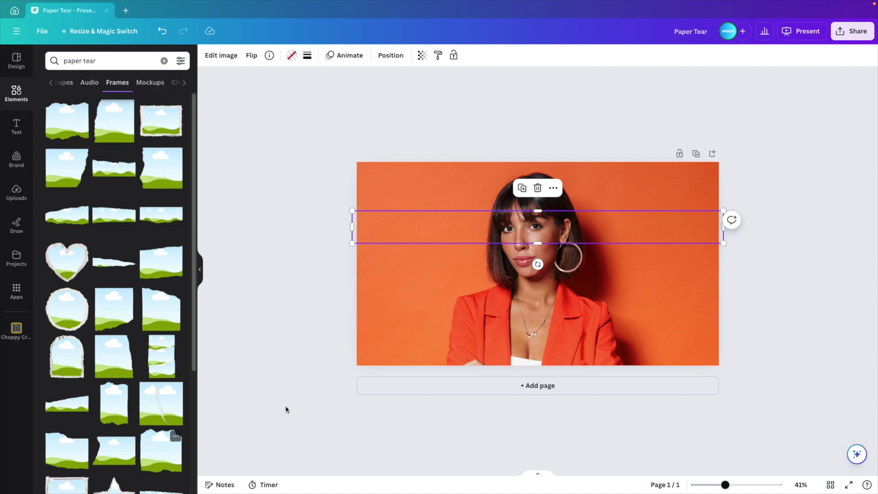
click(631, 231)
drag(665, 237, 588, 311)
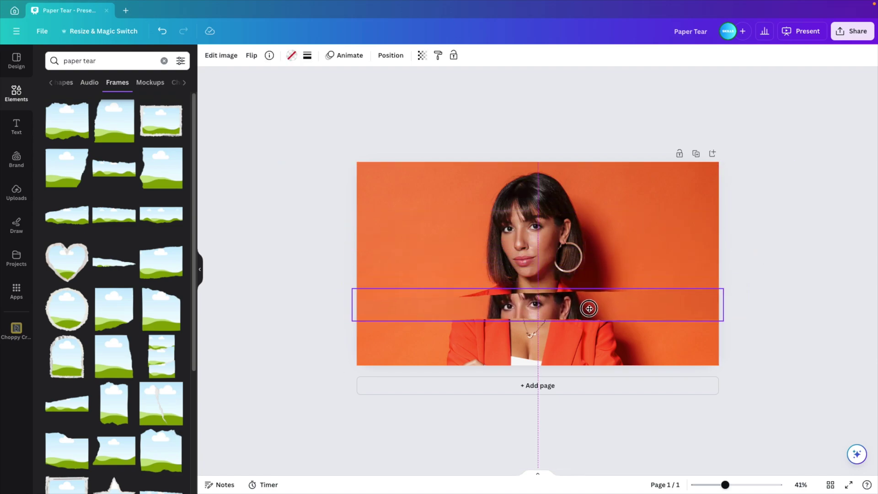
key(ctrl+z)
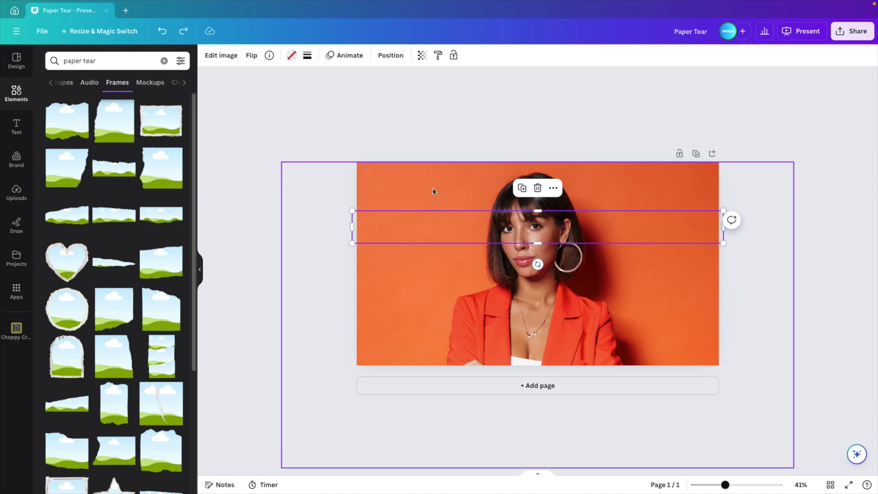
click(227, 59)
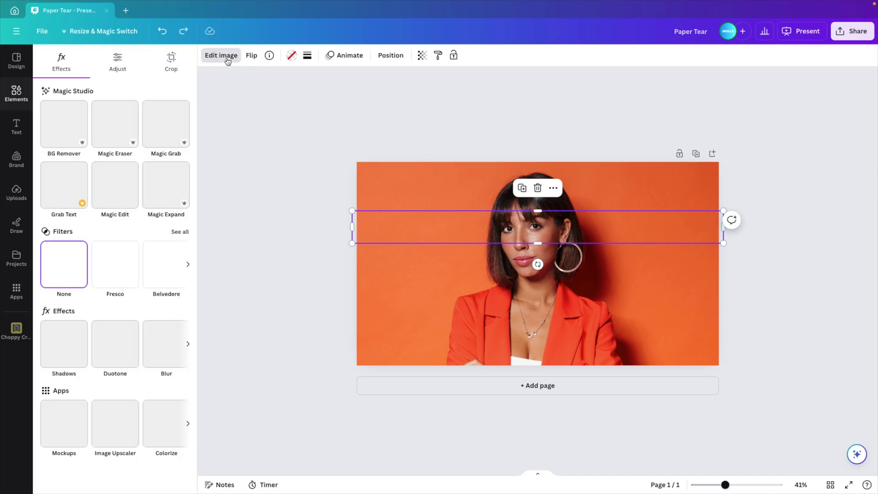
Give the strip photo the Mono 'Noir' filter at maximum intensity.
click(181, 231)
scroll(107, 289, down, 5)
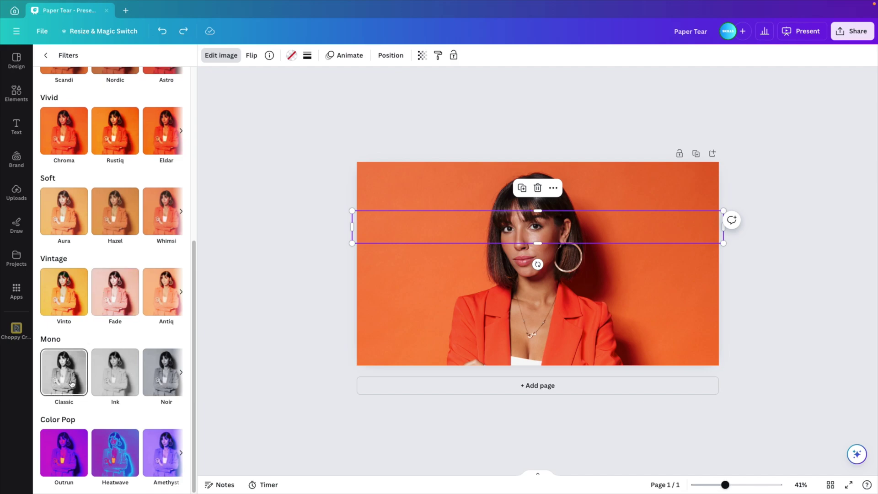
click(180, 373)
click(67, 384)
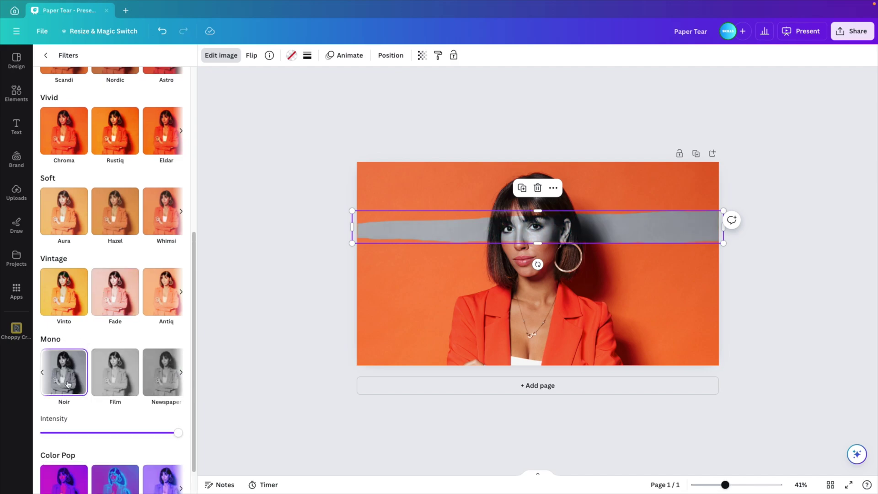
click(178, 432)
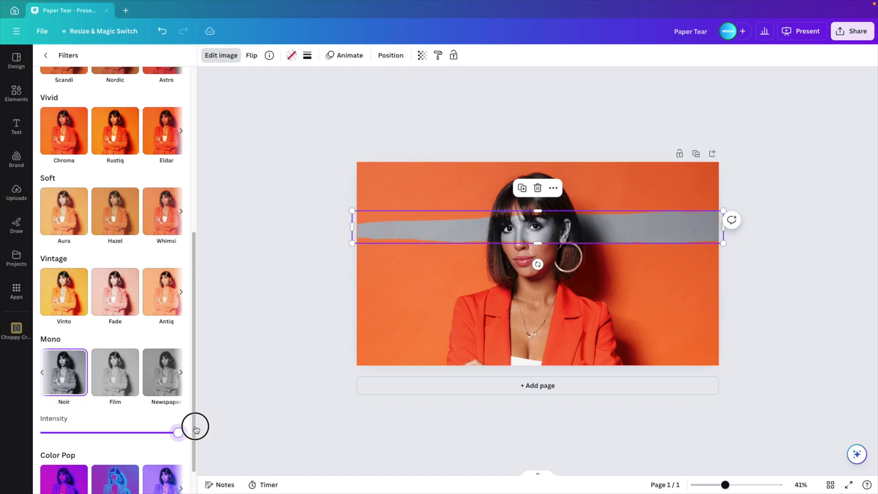
key(Escape)
click(767, 314)
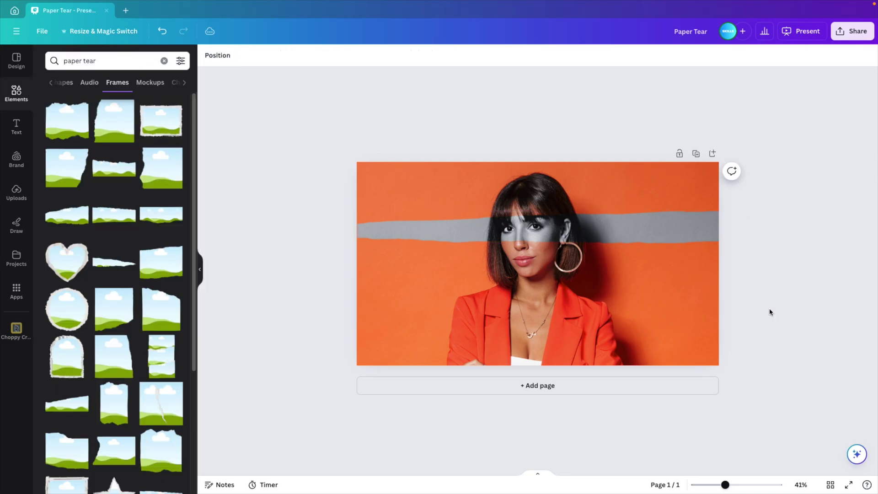